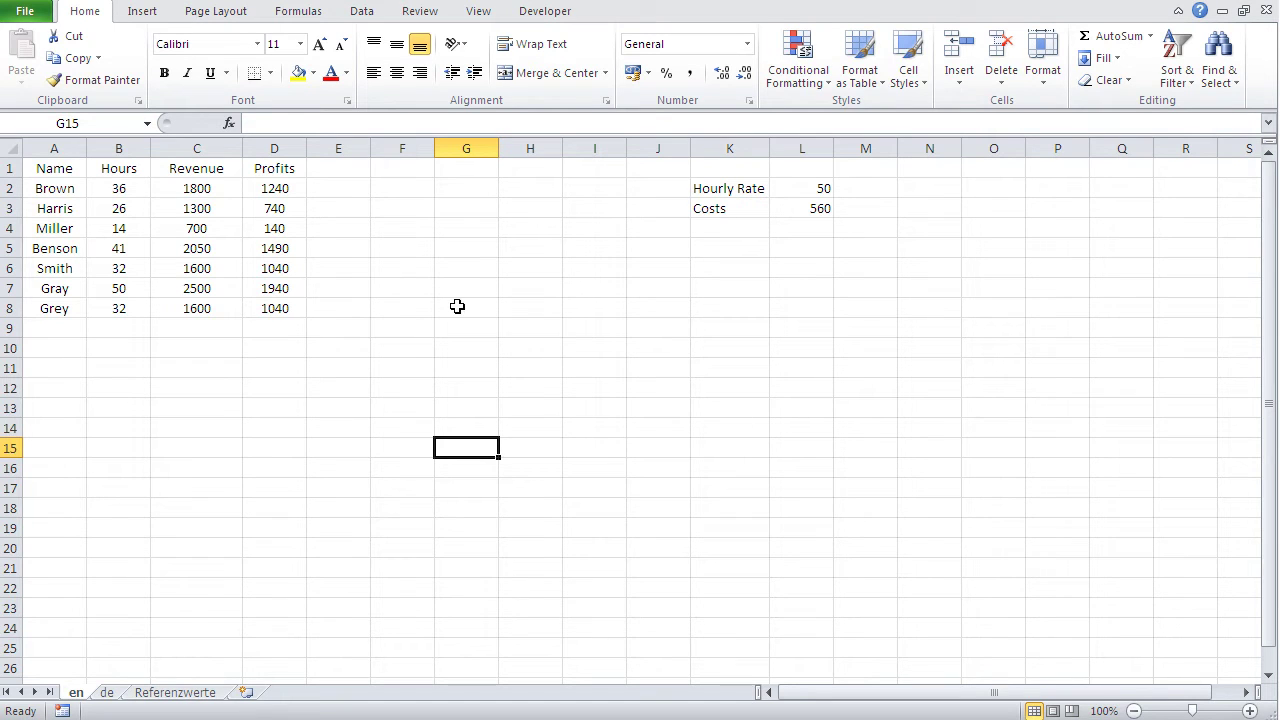
Step: Inspect the hourly rate in L2 and the Revenue formula in C2
left_click(805, 189)
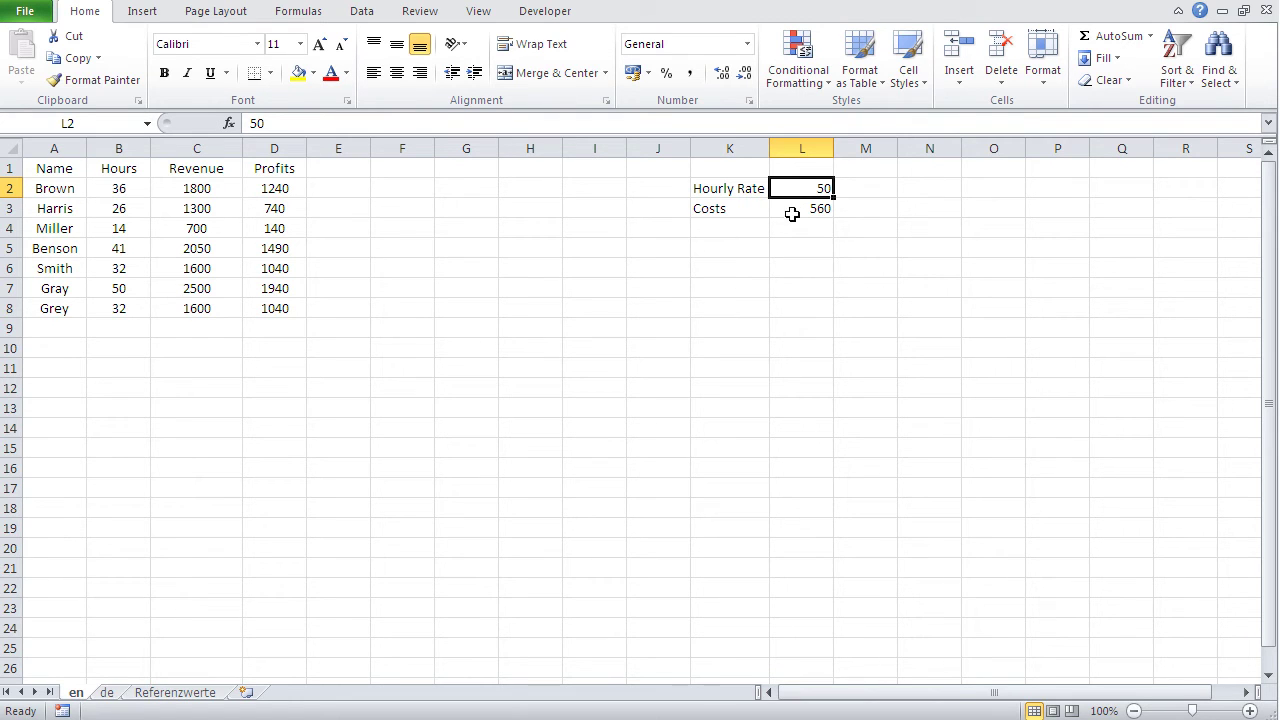
left_click(196, 190)
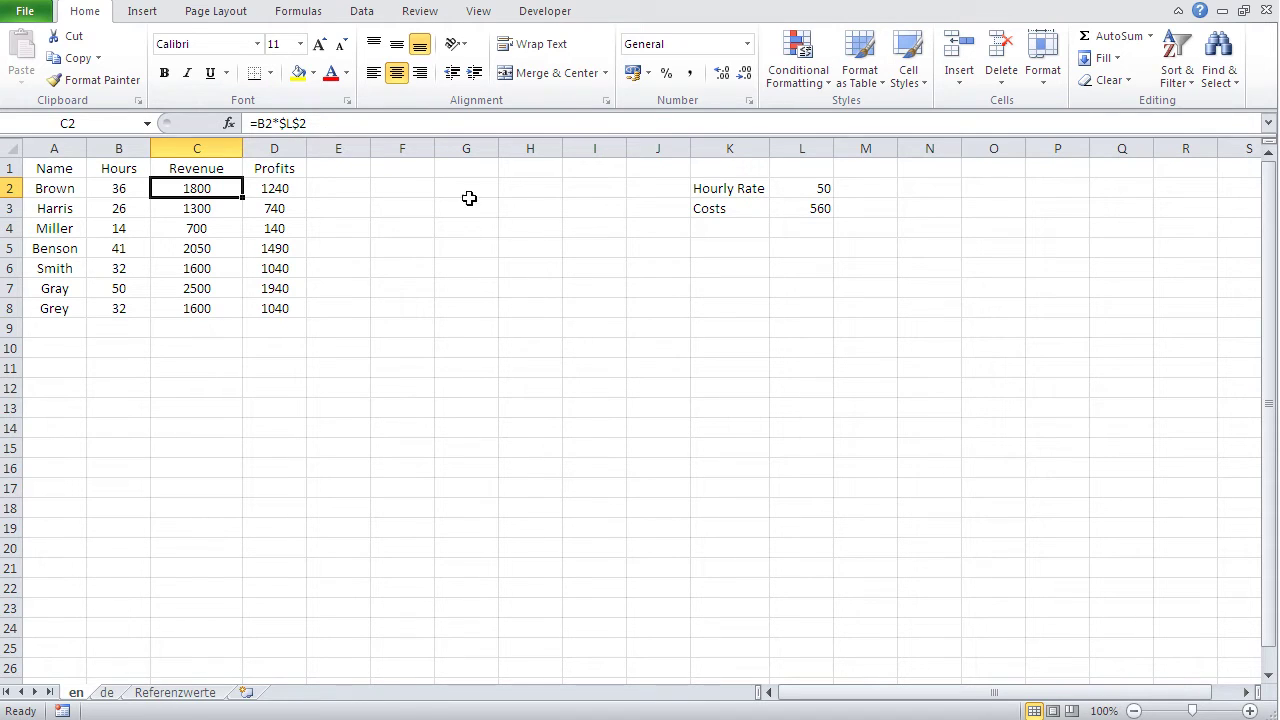
left_click(556, 264)
left_click(210, 183)
left_click(718, 252)
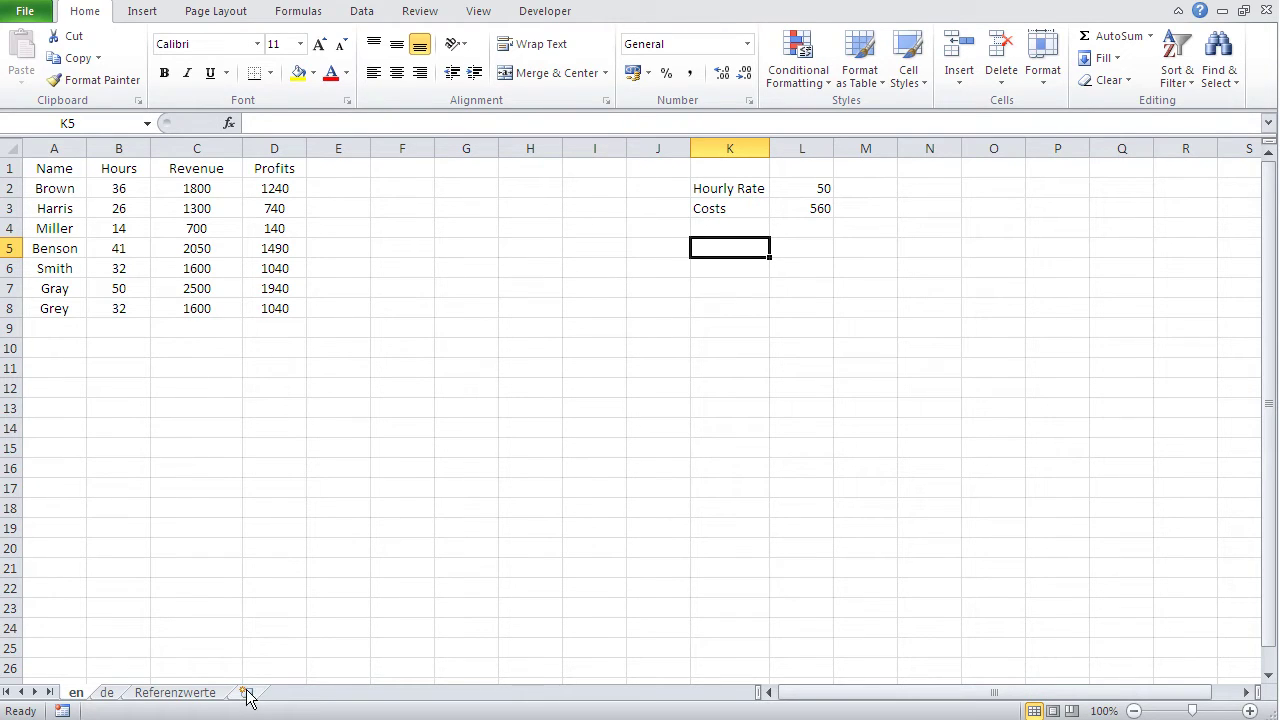
left_click(816, 189)
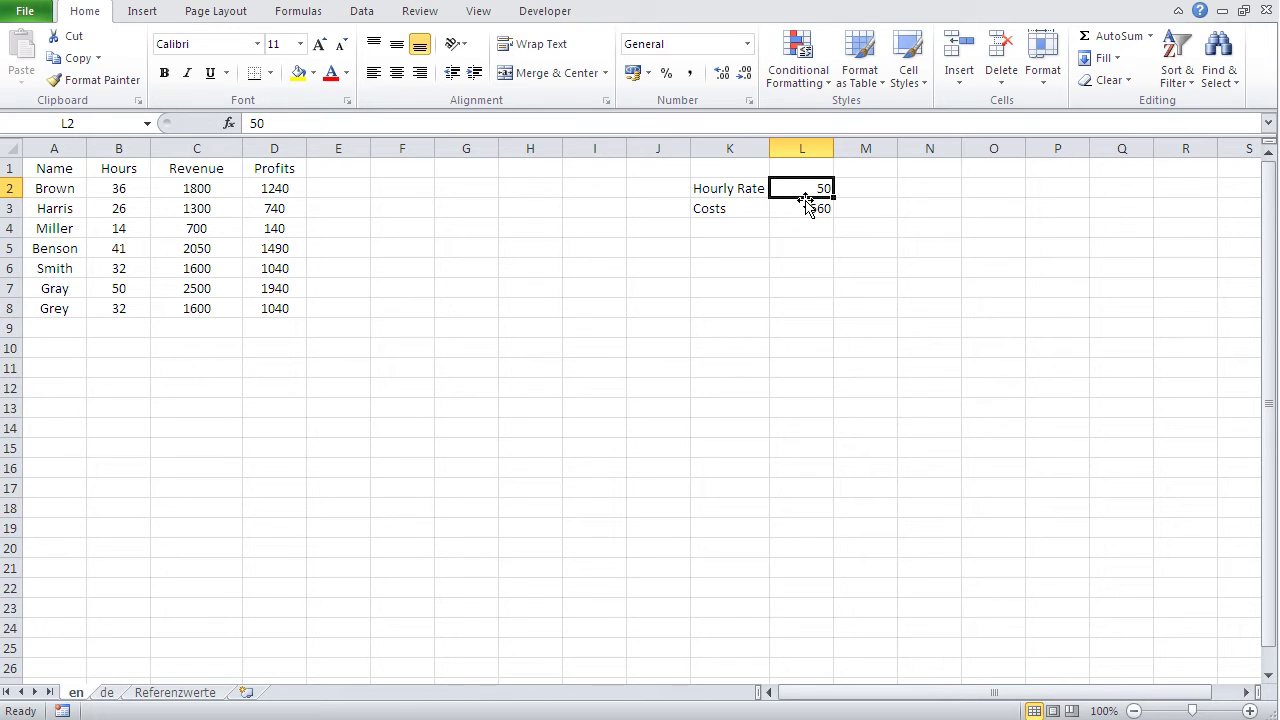
Step: Clear the Hourly Rate and Costs block J1:N8 on the en sheet
left_click(729, 250)
left_click_drag(678, 172, 910, 306)
key("Delete")
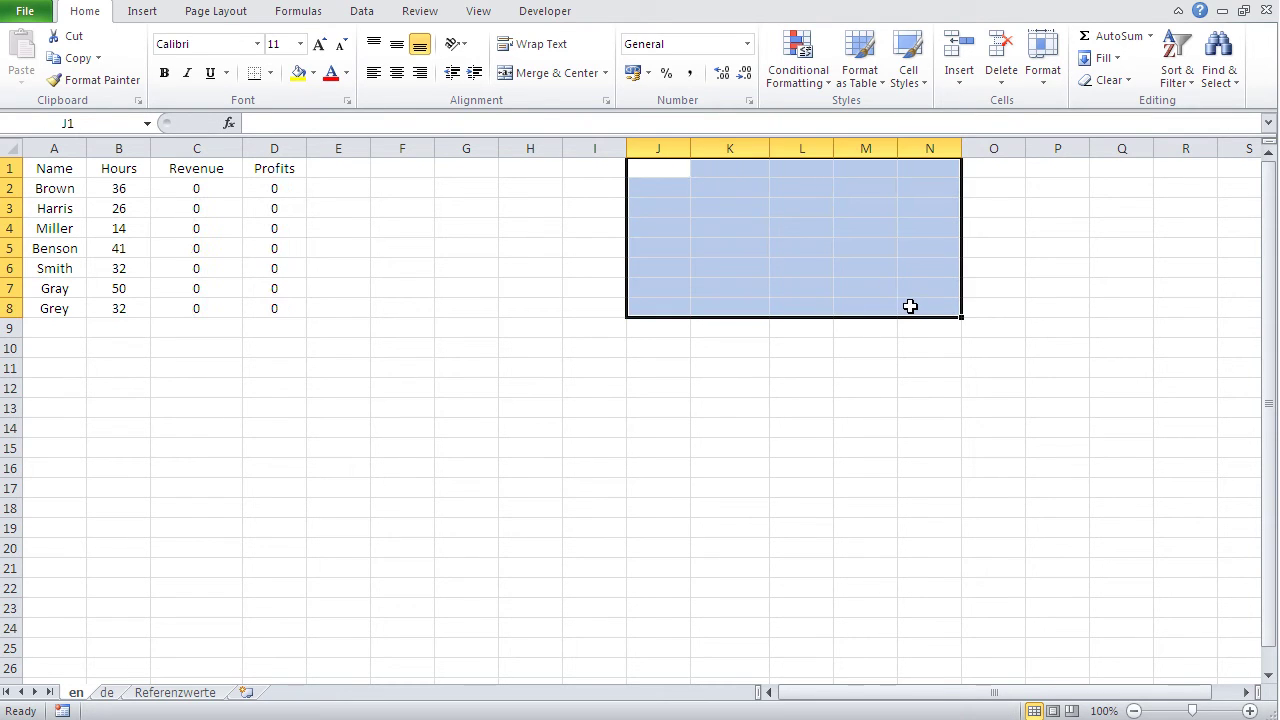
left_click(552, 432)
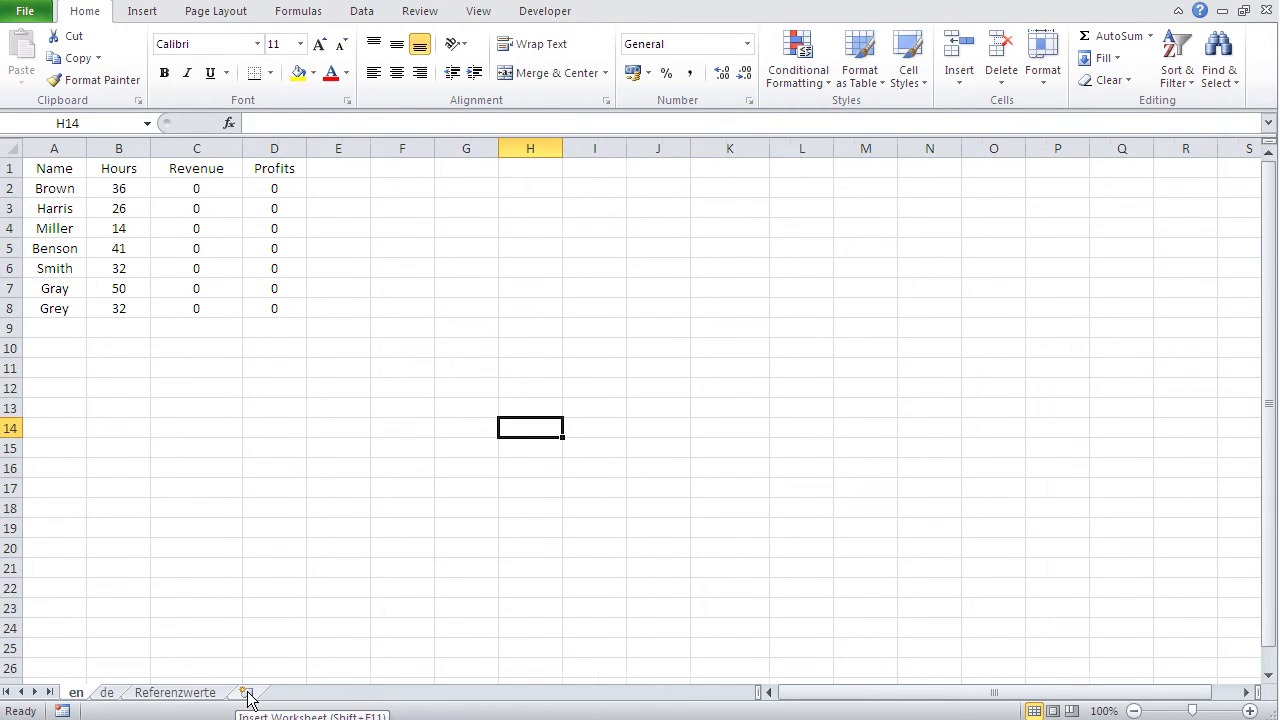
Step: Add a new worksheet named 'reference values'
left_click(247, 693)
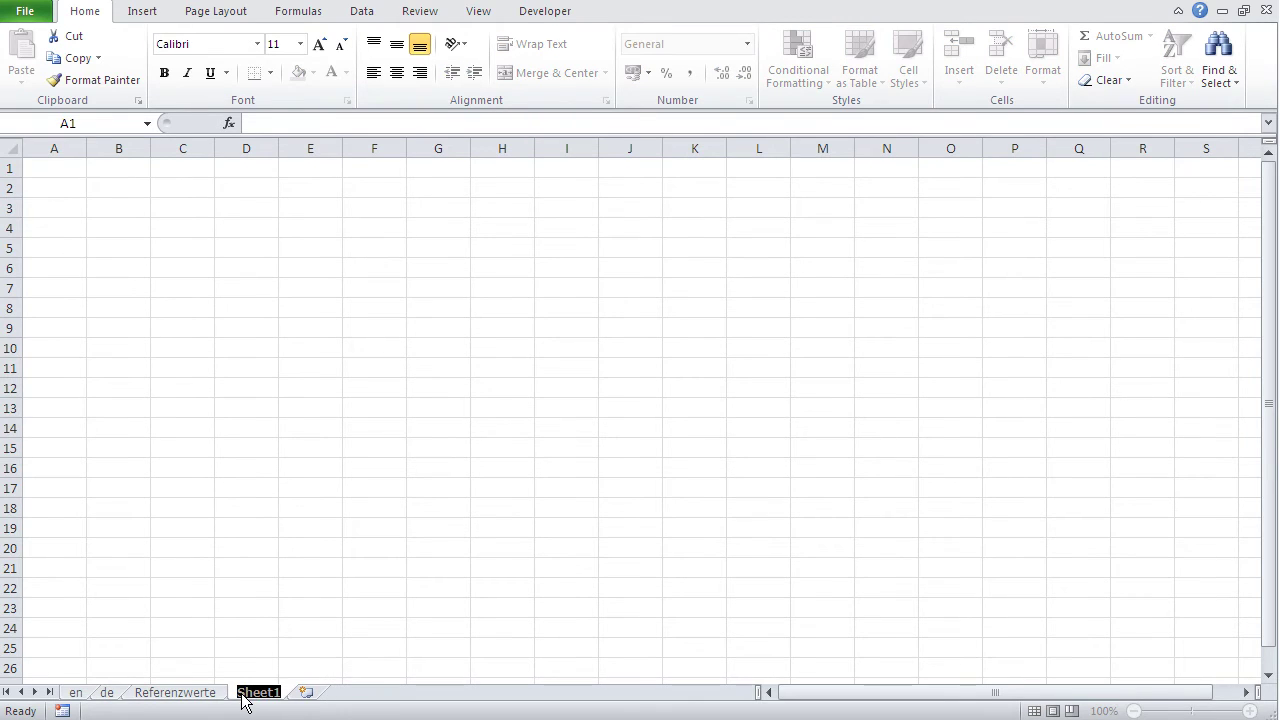
type("references")
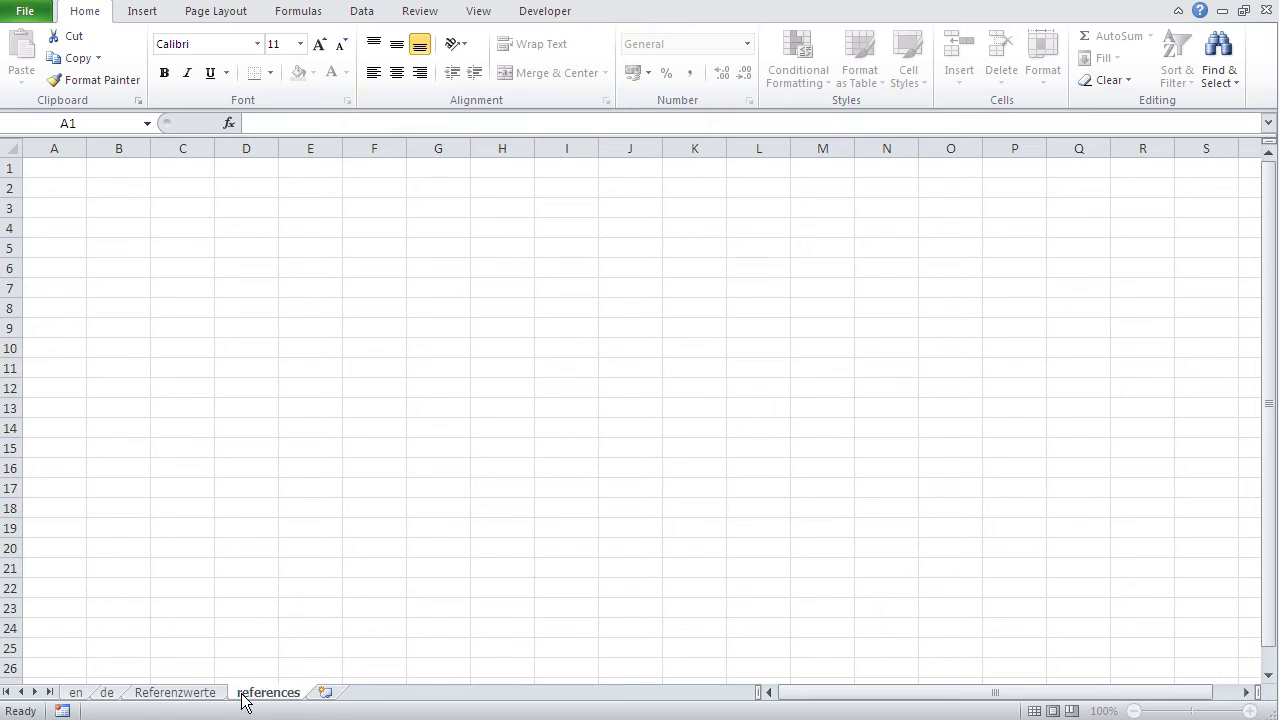
key("BackSpace")
type("values")
left_click(322, 652)
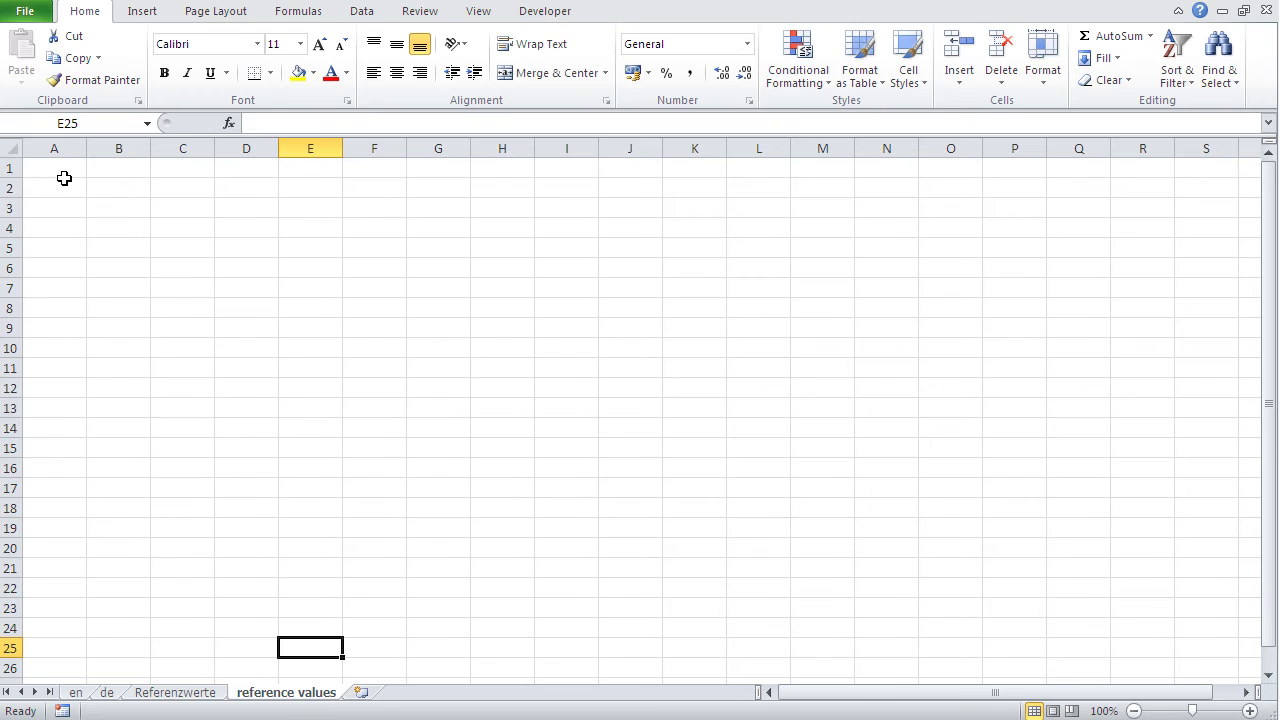
Step: Enter Hourly rate 50 in A1:B1 and widen column A to fit the label
left_click(62, 172)
type("Hour")
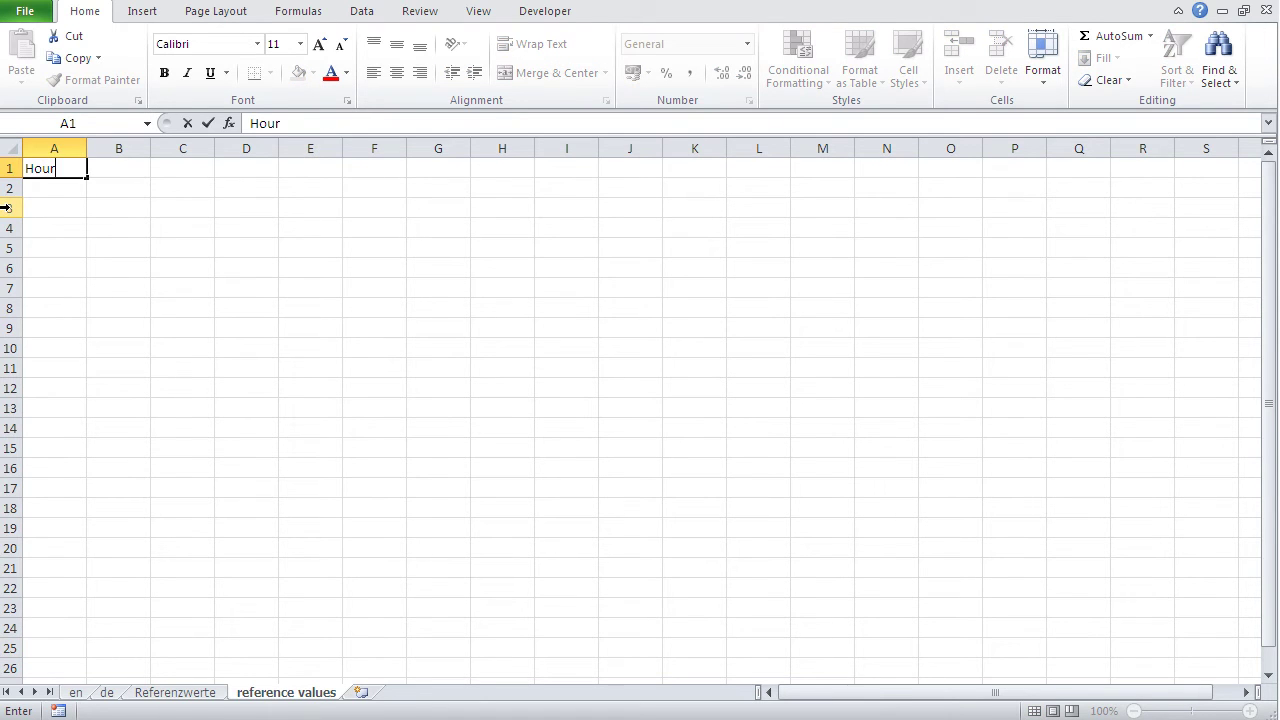
type("ly rate")
key("Tab")
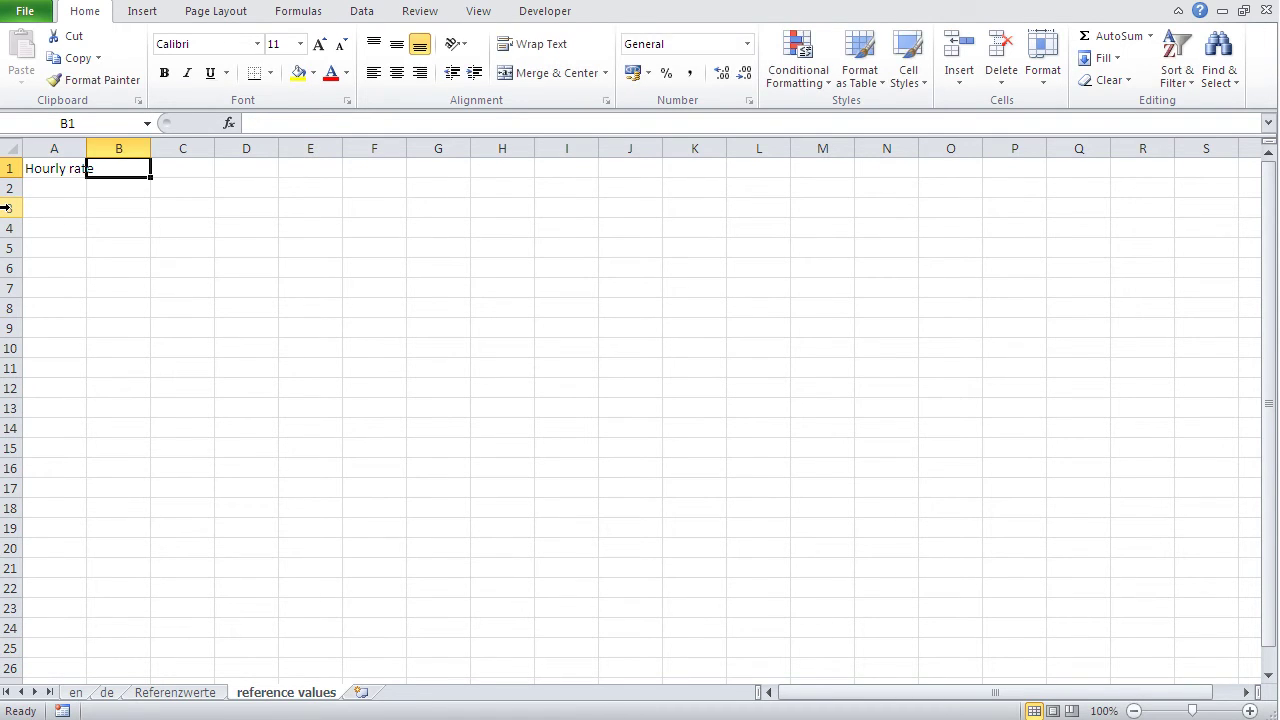
type("50")
key("Return")
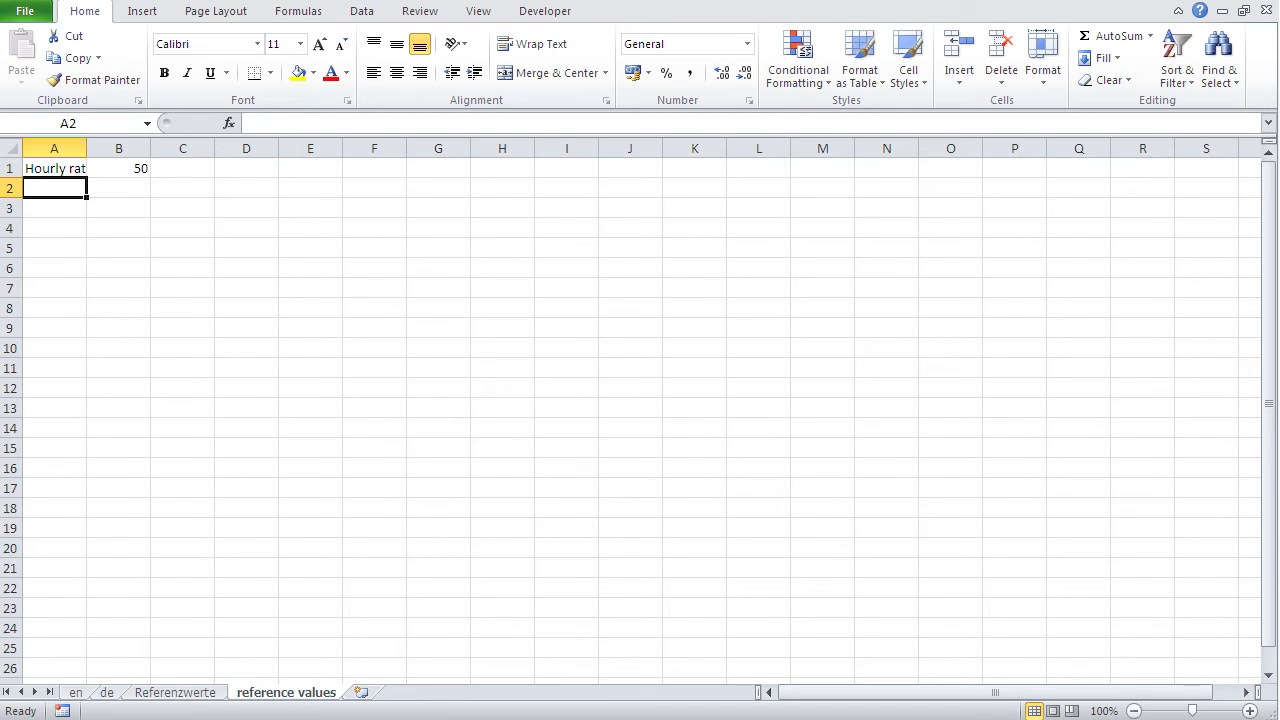
left_click_drag(89, 148, 138, 148)
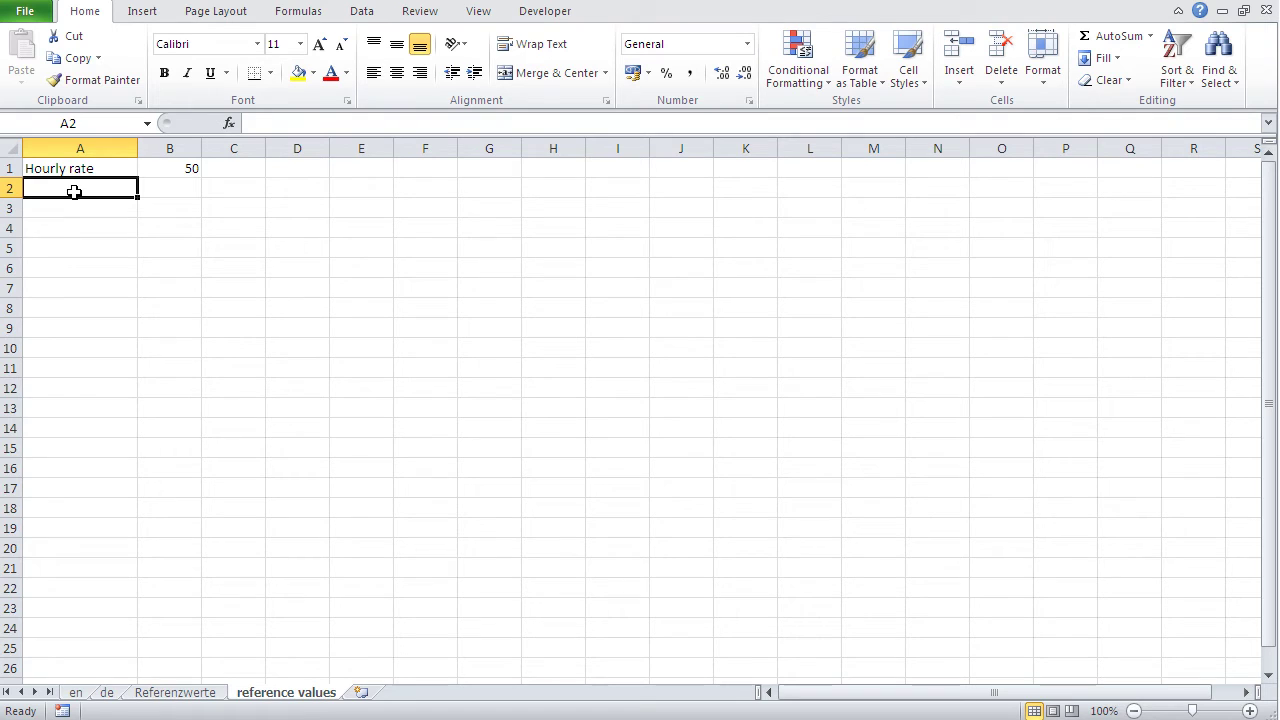
Step: Enter Costs 560 in A2:B2, then return to the en sheet
type("Costs")
key("Tab")
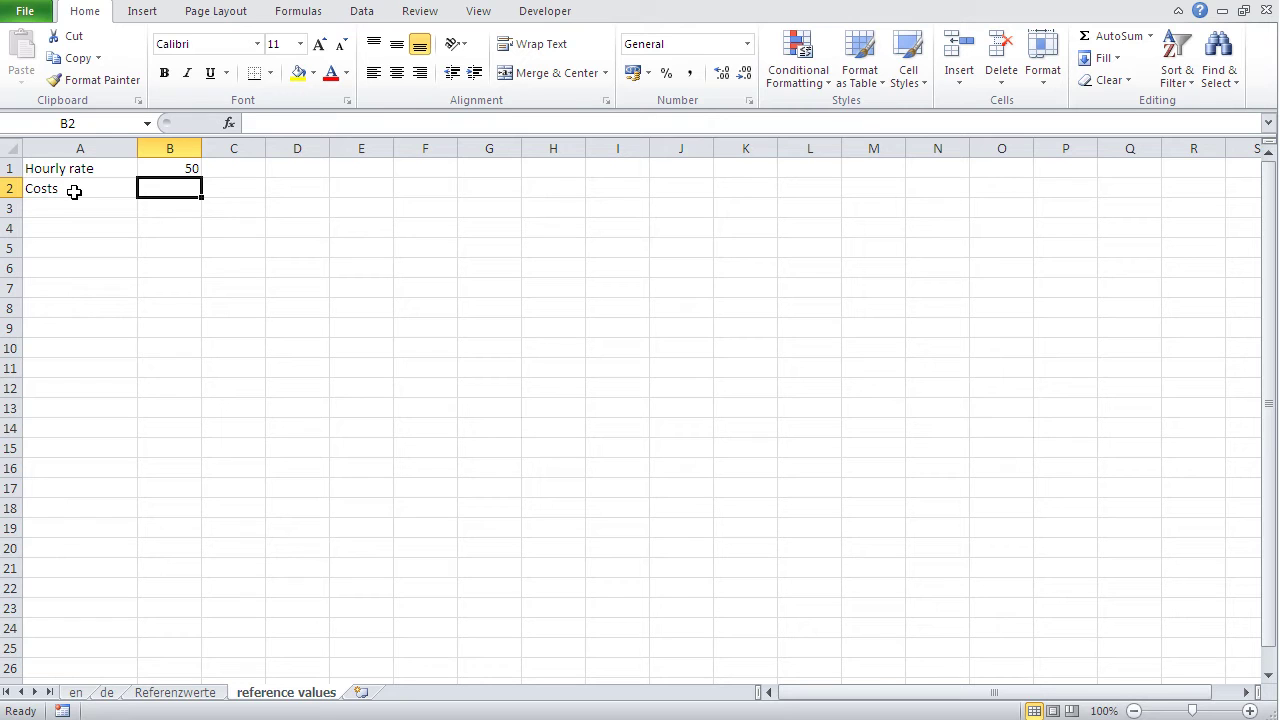
type("560")
key("Return")
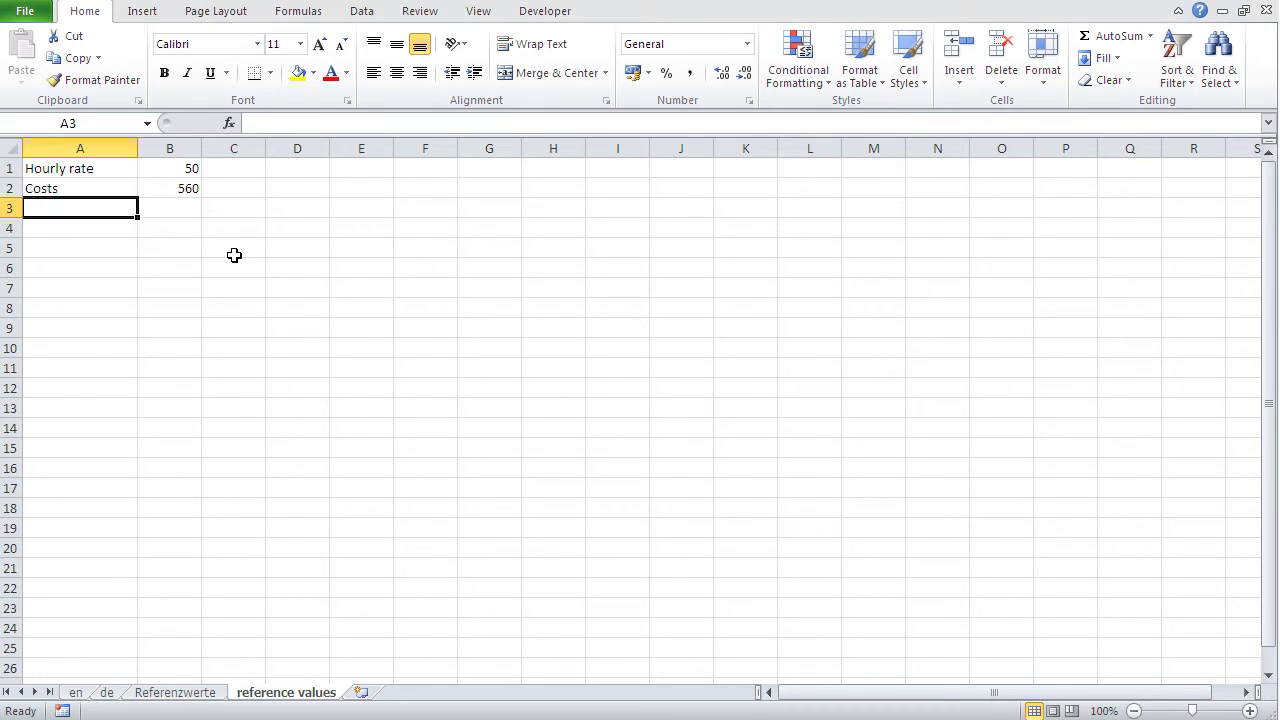
left_click(75, 695)
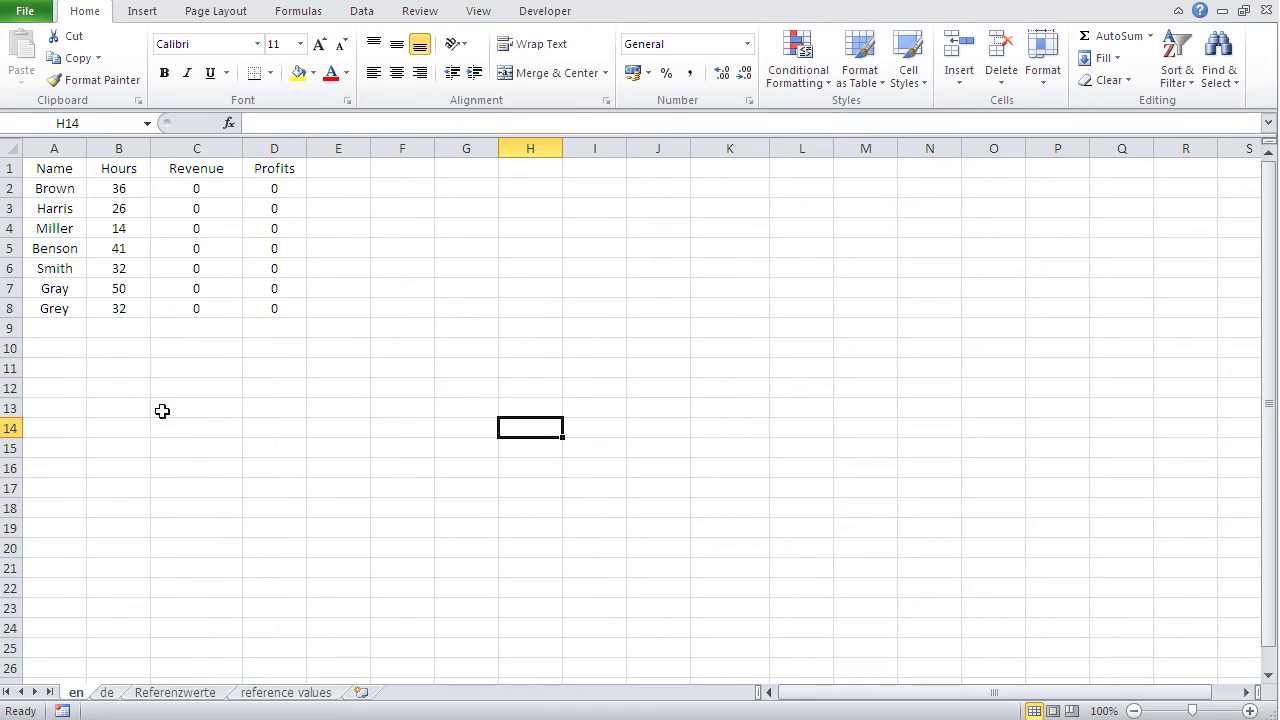
Step: Start Brown's Revenue formula in C2 as =B2* and switch to the reference values sheet
left_click(202, 190)
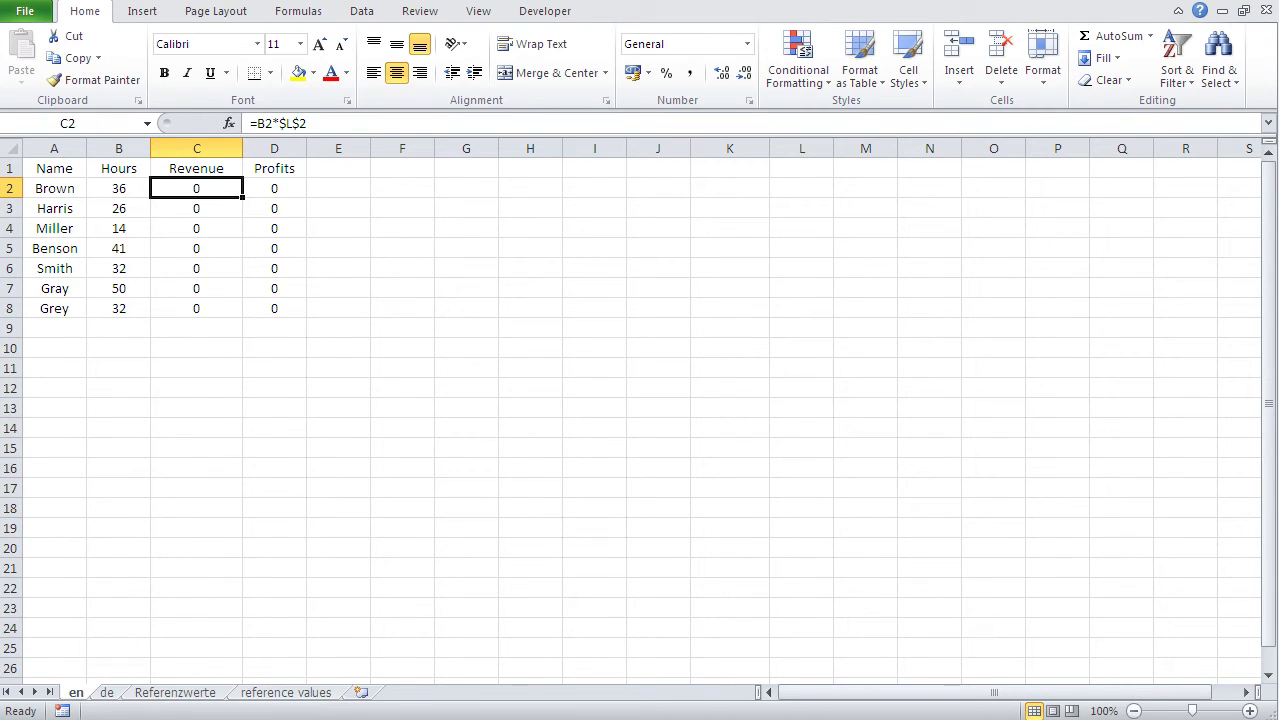
type("=")
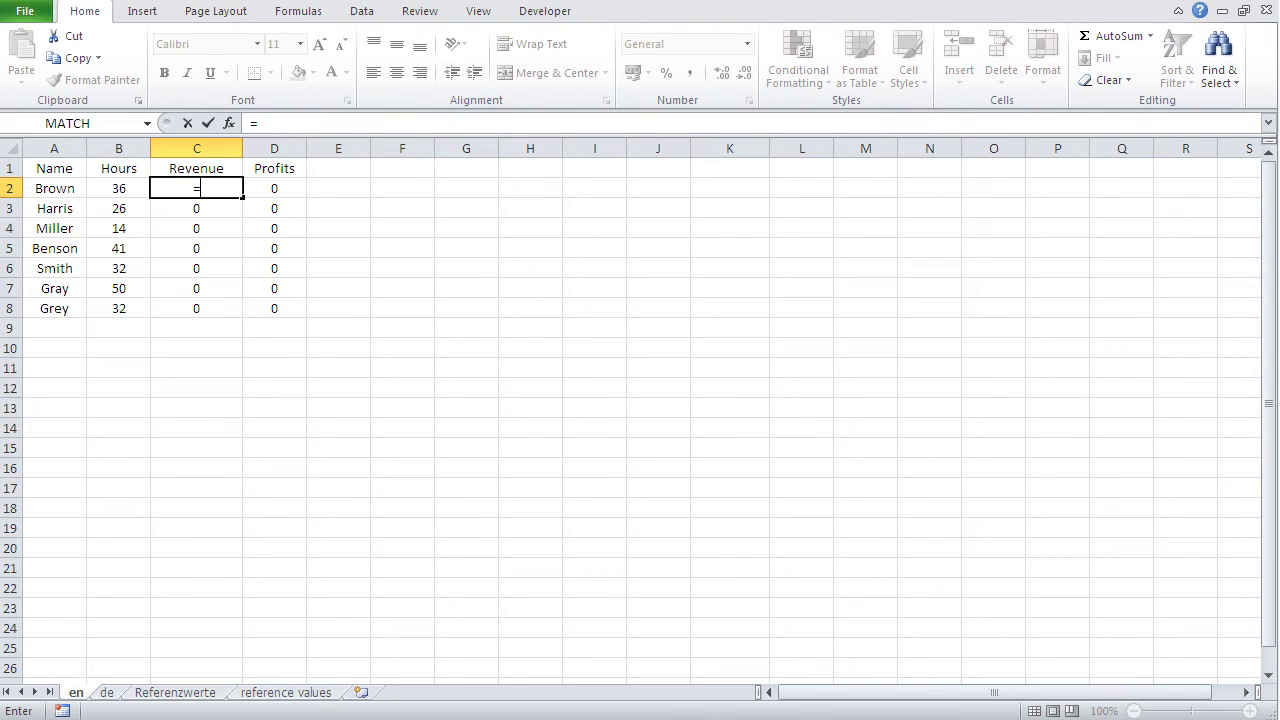
left_click(113, 189)
type("*")
left_click(286, 692)
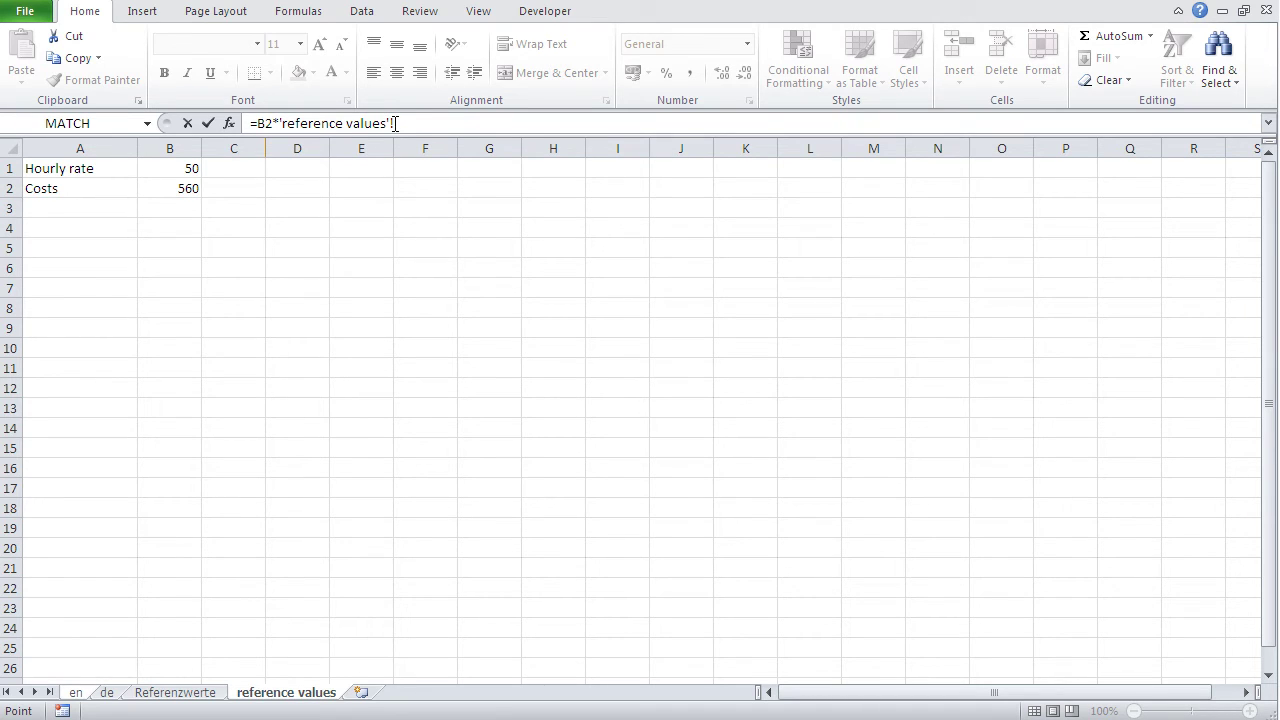
Step: Finish the formula with the absolute Hourly rate reference $B$1, making Brown's Revenue 1800
left_click(180, 168)
key("F4")
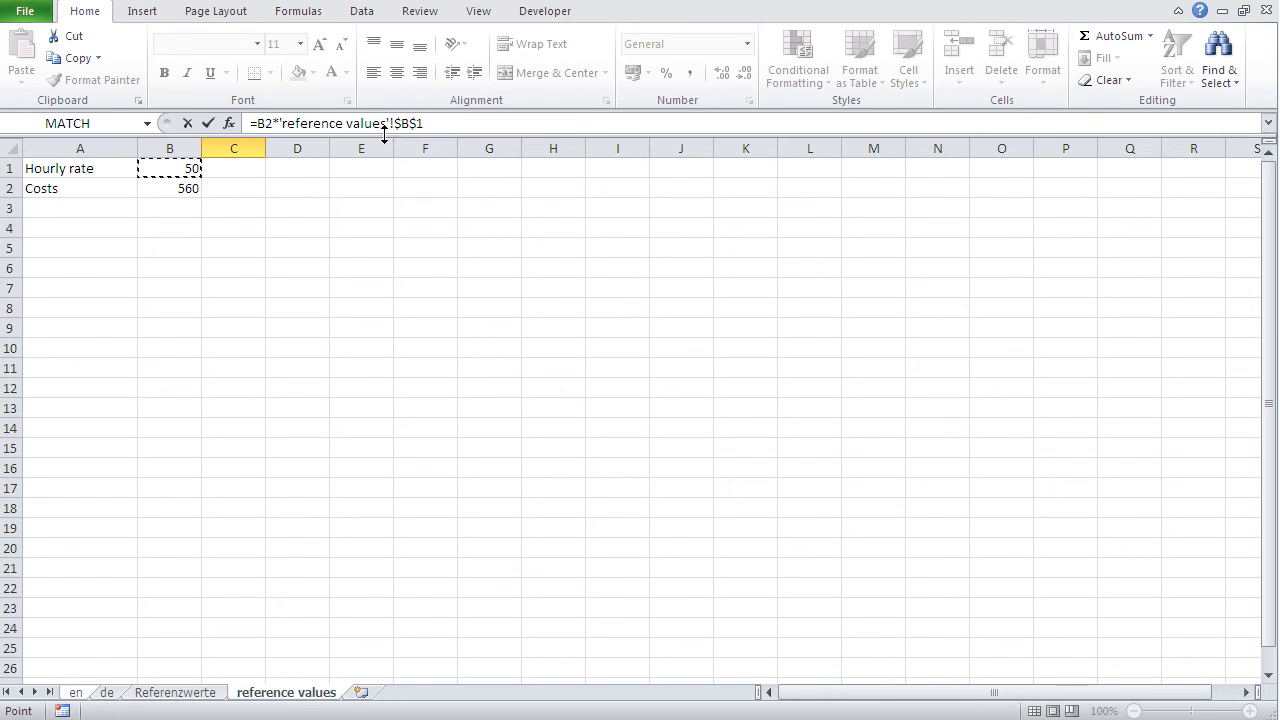
type("1")
key("Return")
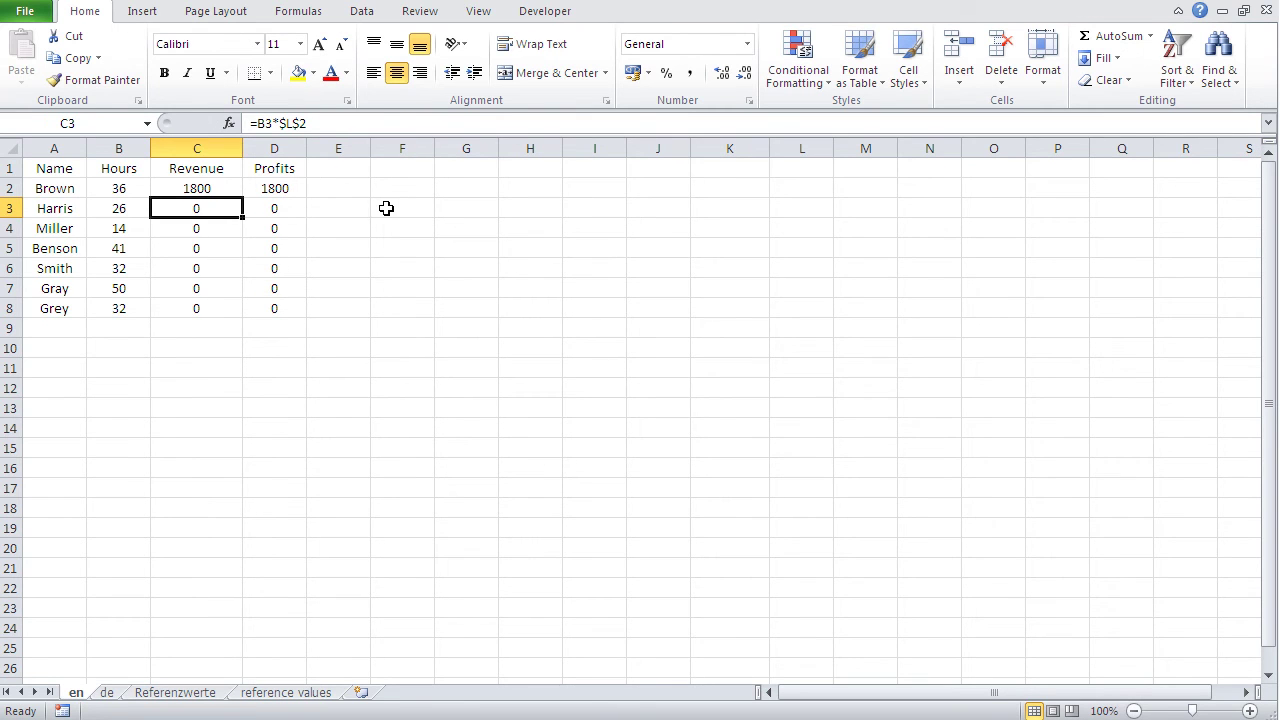
Step: Fill the Revenue formula down C2:C8 (1800, 1300, 700, 2050, 1600, 2500, 1600)
left_click(197, 193)
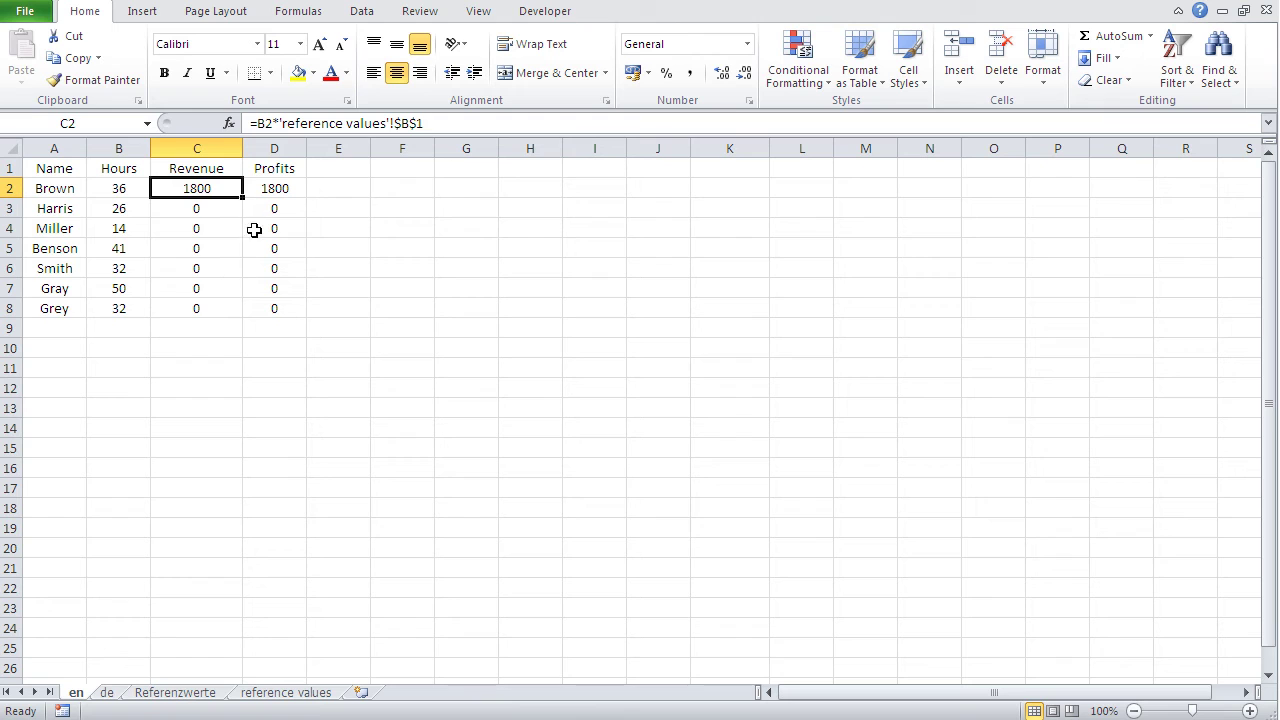
left_click_drag(244, 198, 240, 316)
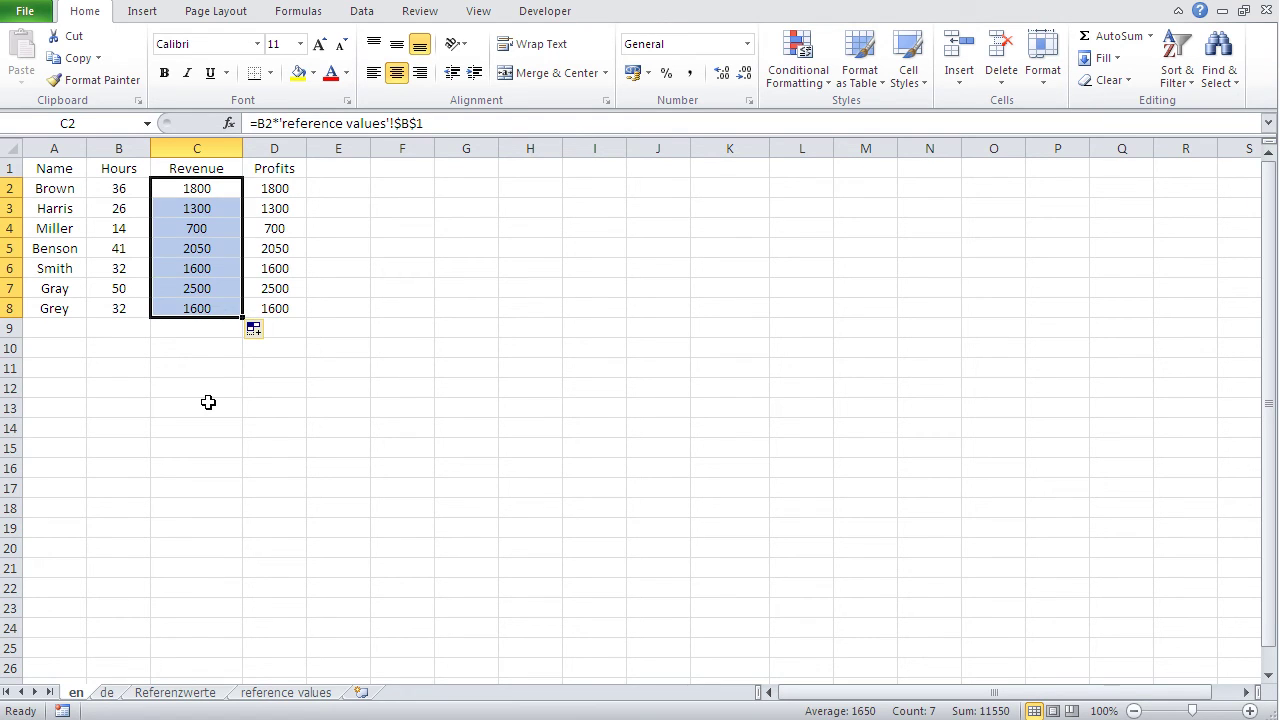
left_click(208, 403)
left_click(278, 188)
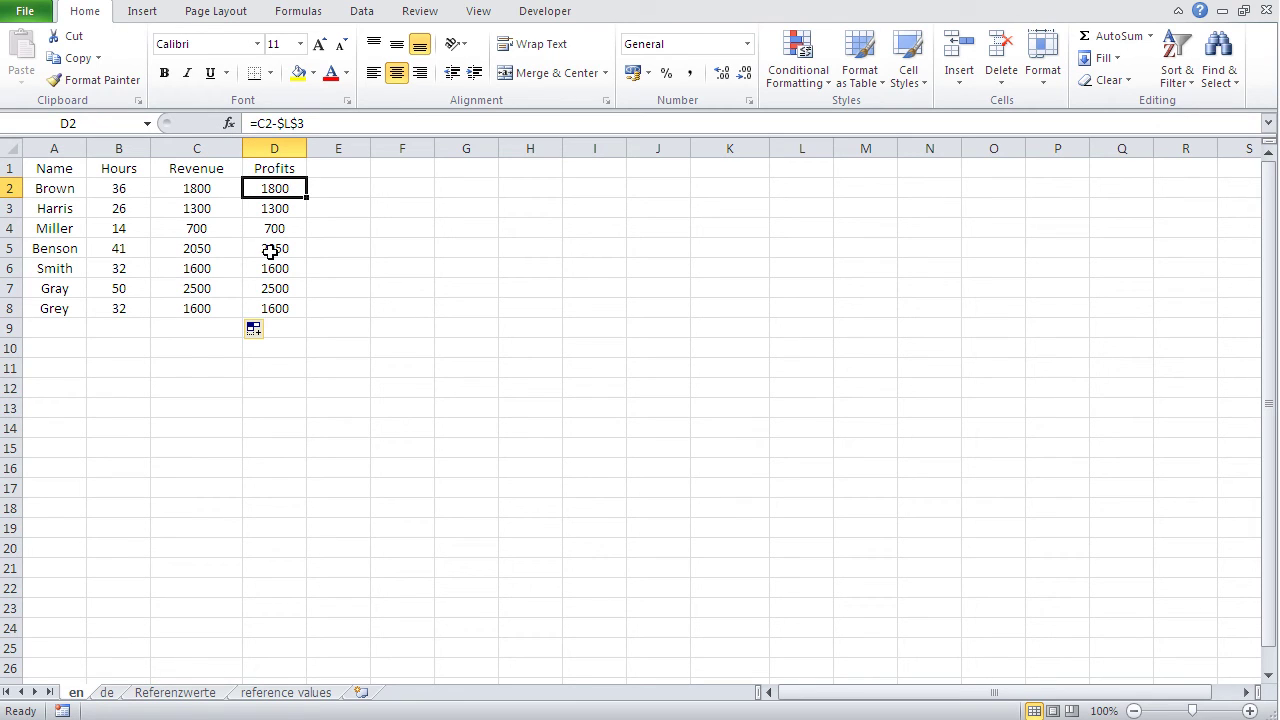
Step: Enter Brown's Profits as =C2-'reference values'!$B$2, giving 1240
type("=")
left_click(190, 188)
type("-")
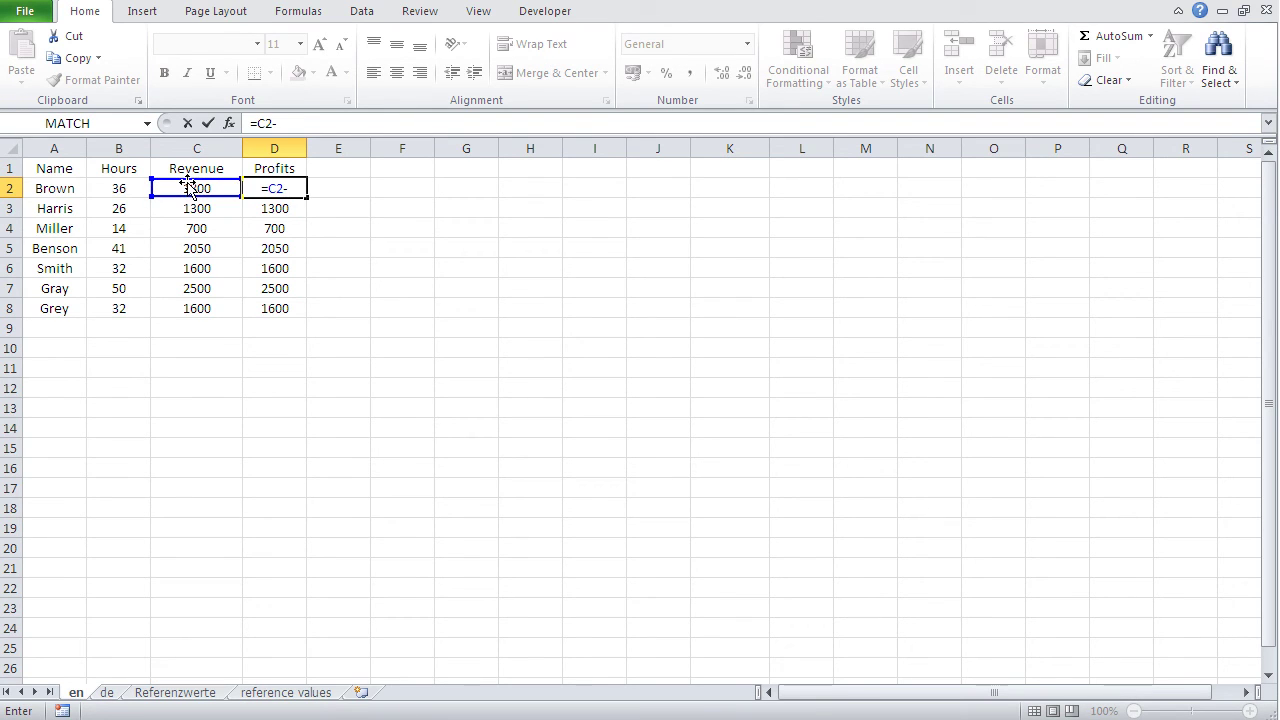
left_click(286, 692)
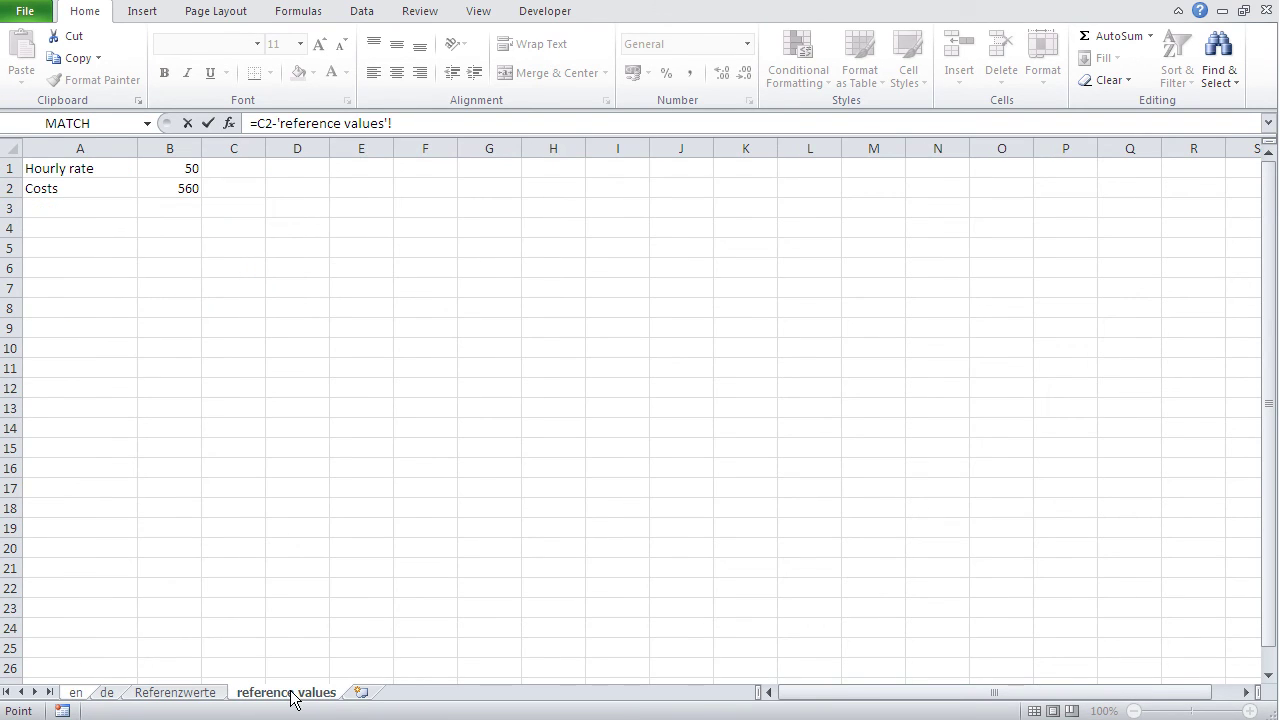
left_click(174, 188)
key("F4")
key("Return")
Step: Fill the Profits formula down D2:D8 (1240, 740, 140, 1490, 1040, 1940, 1040)
left_click(270, 186)
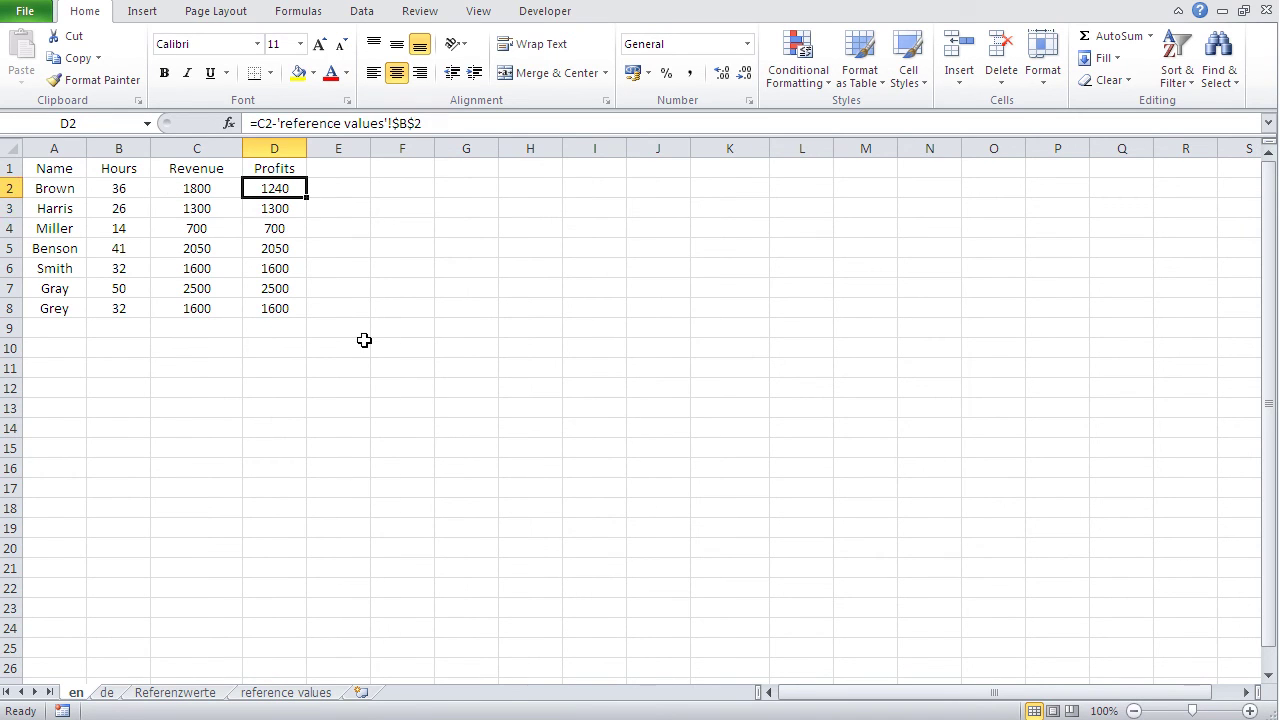
left_click_drag(306, 197, 300, 310)
left_click(276, 346)
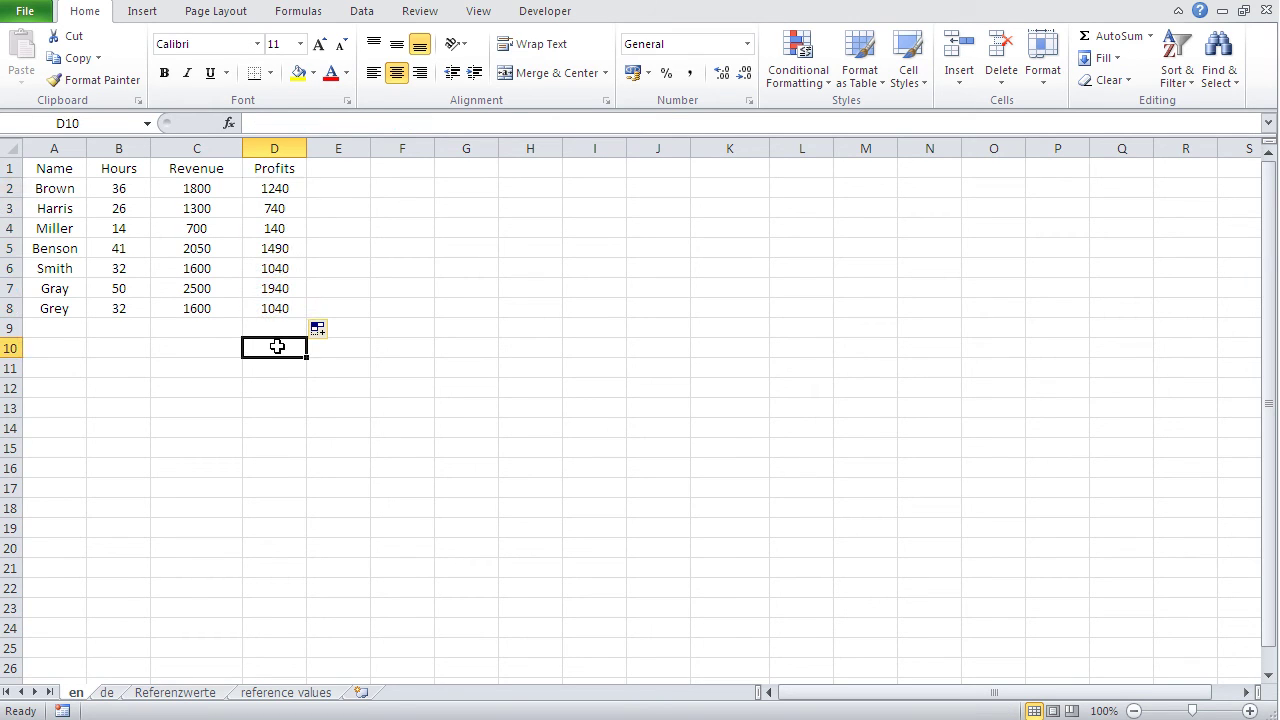
left_click(200, 230)
Step: Change the Hourly rate in B1 to 45 and view the recalculated en sheet results
left_click(278, 230)
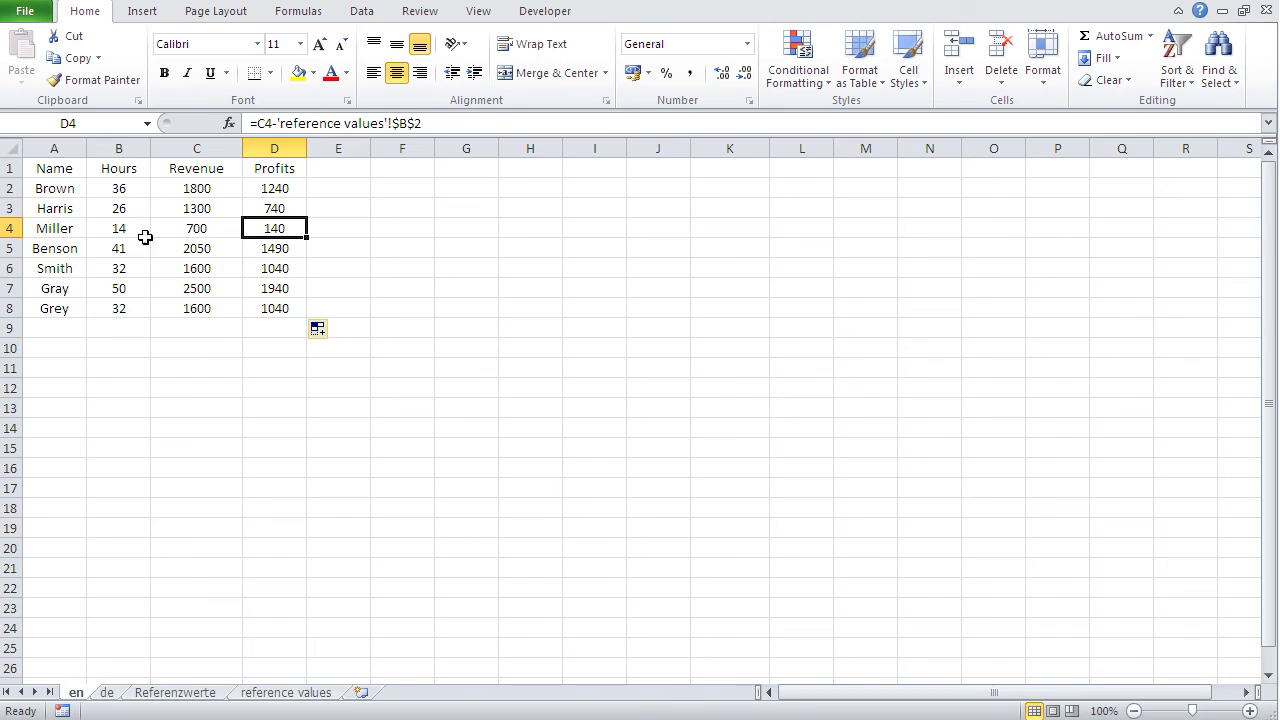
left_click(290, 692)
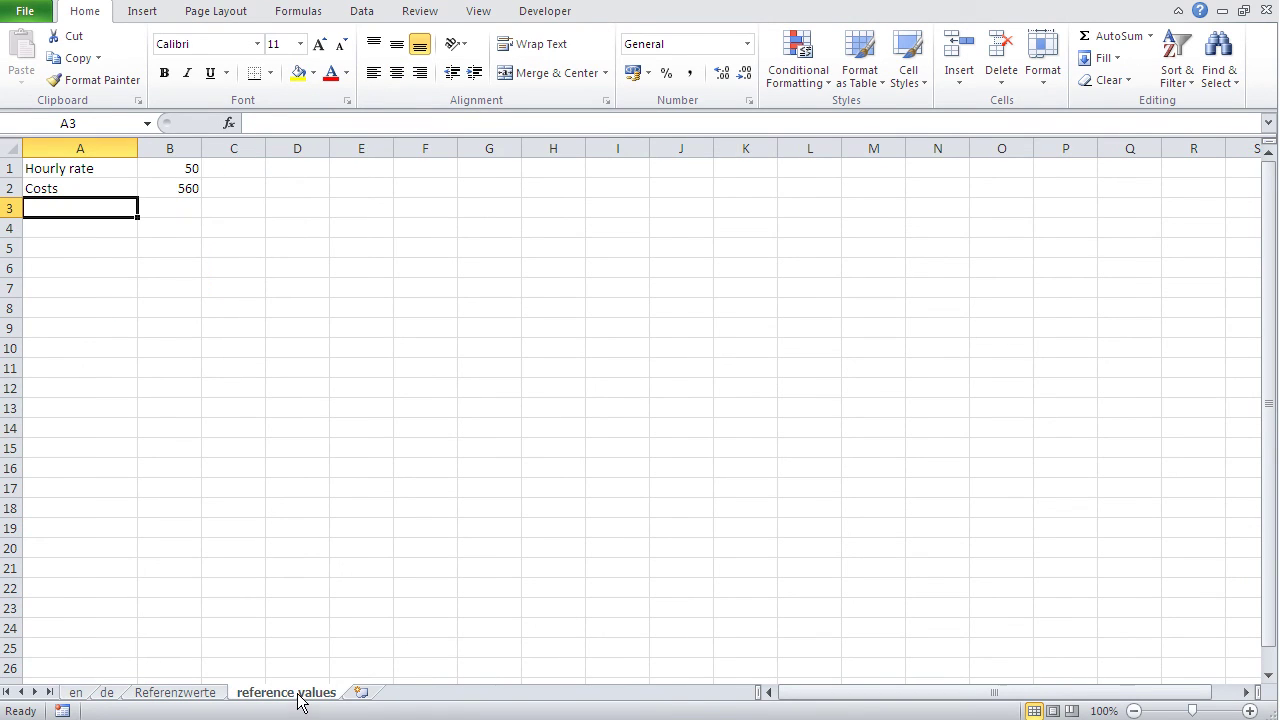
left_click(191, 174)
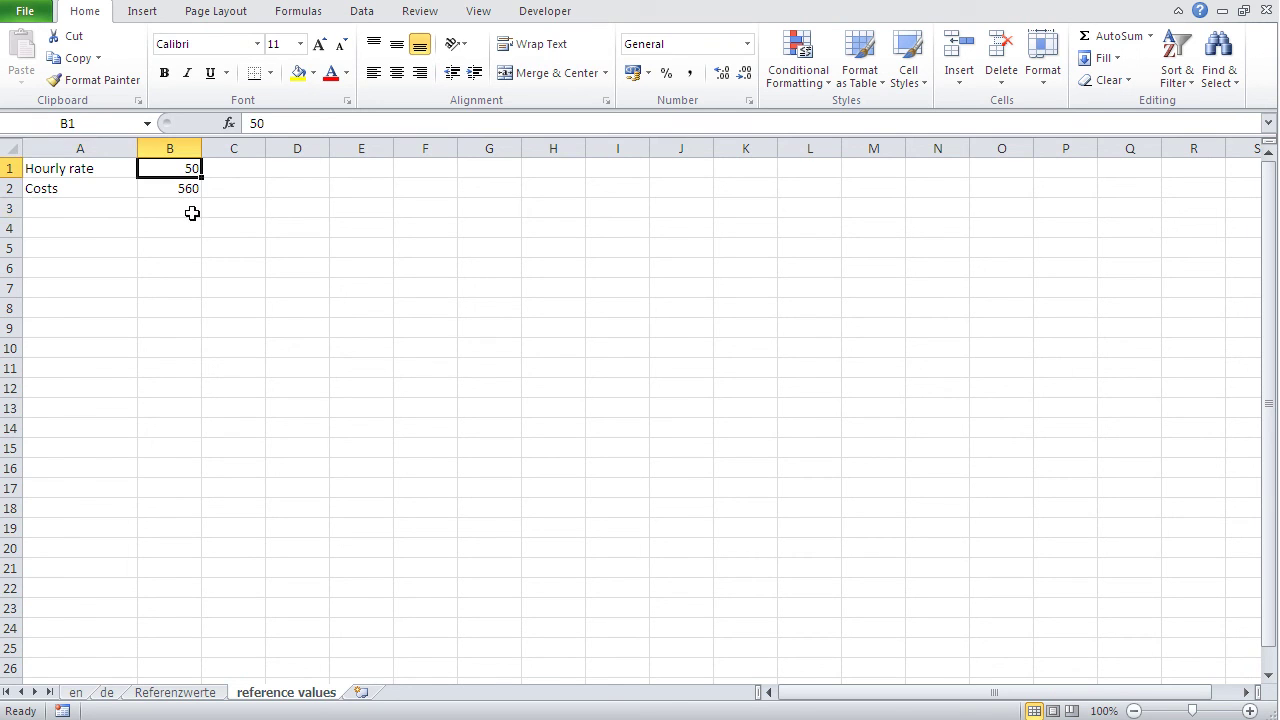
left_click(107, 693)
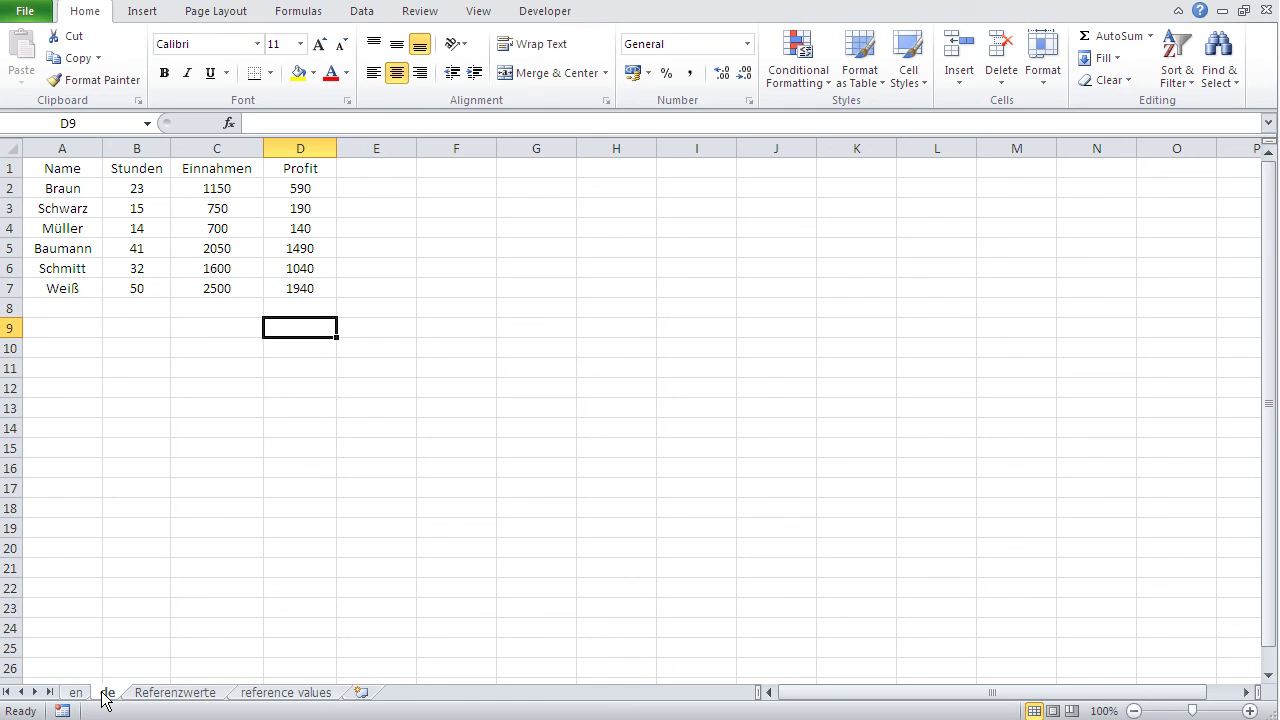
left_click(272, 695)
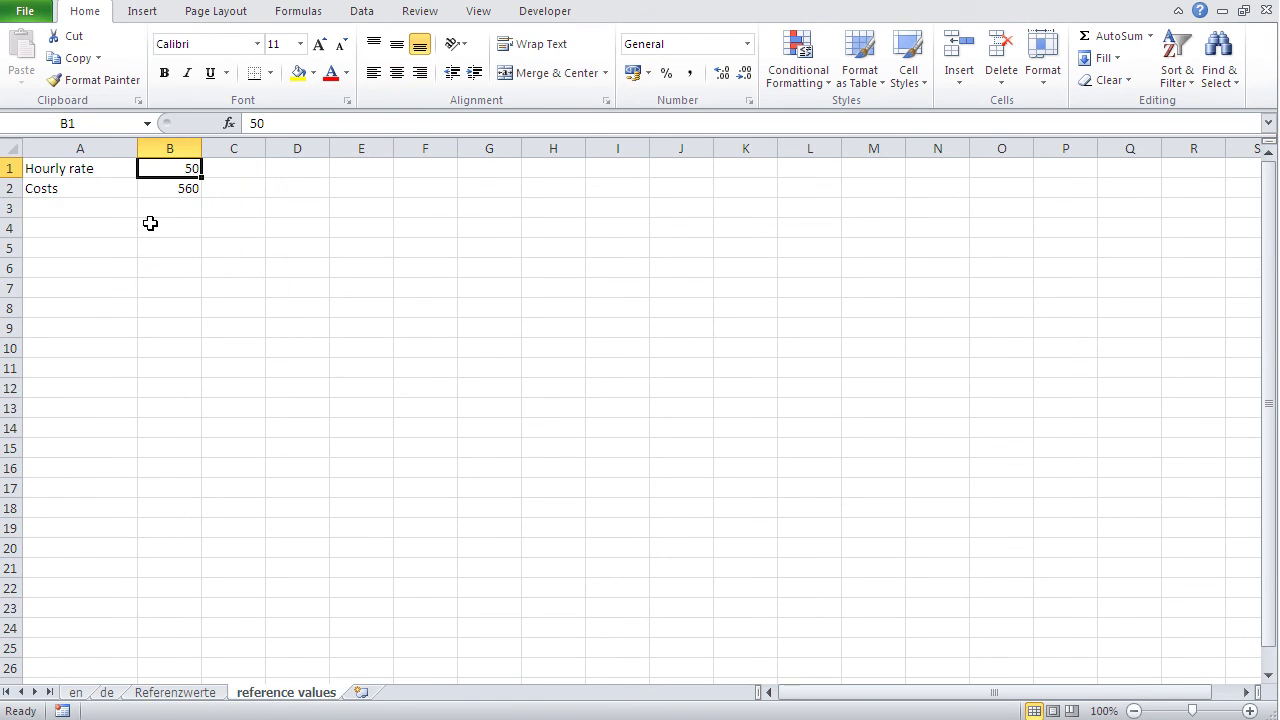
type("45")
key("Return")
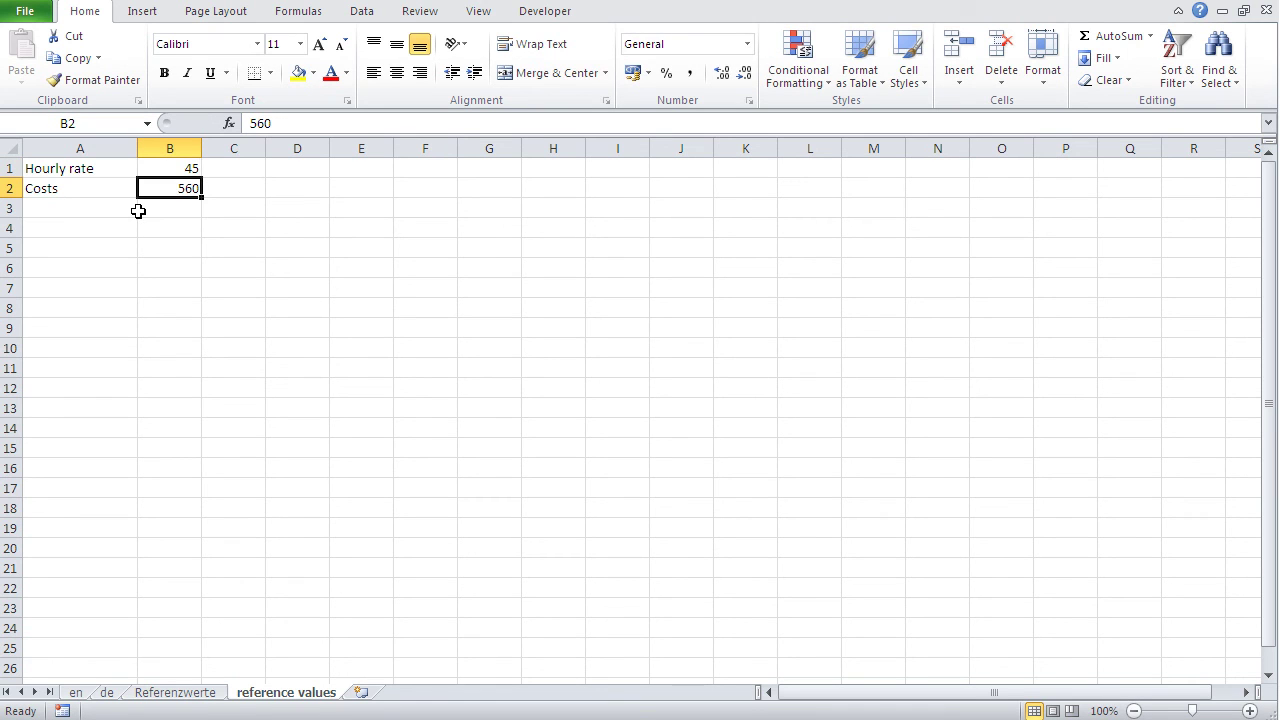
left_click(75, 693)
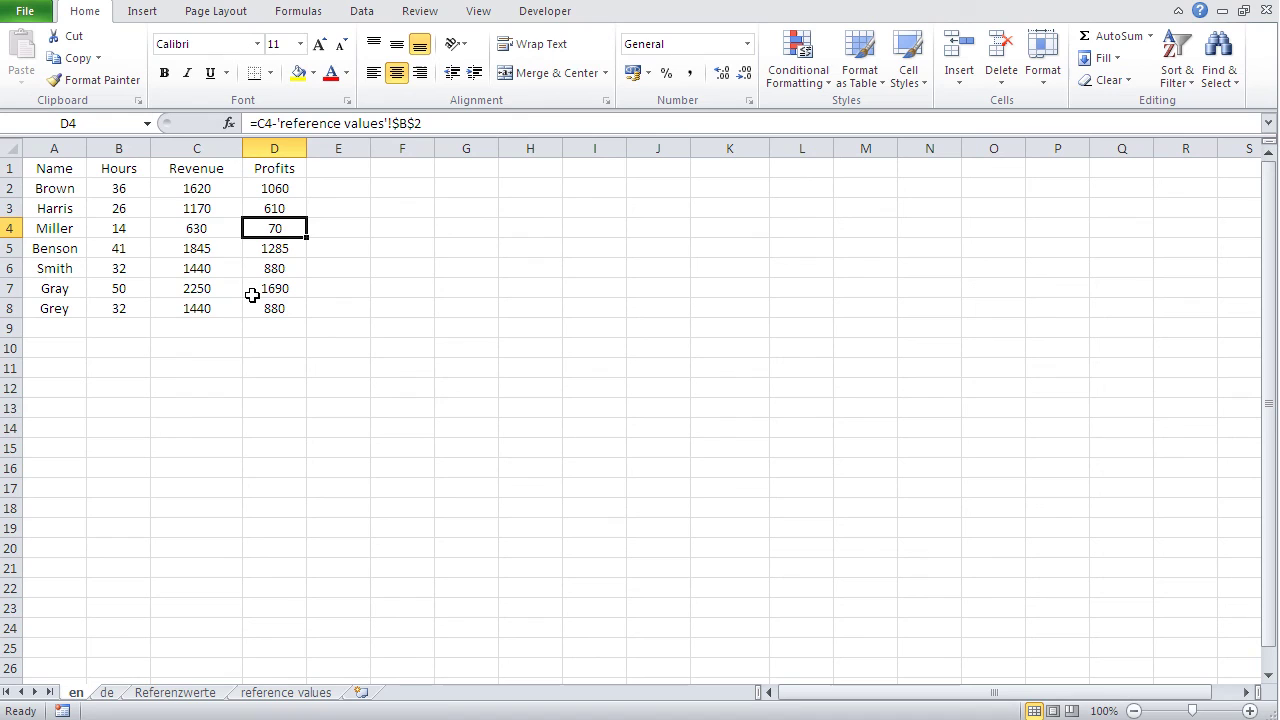